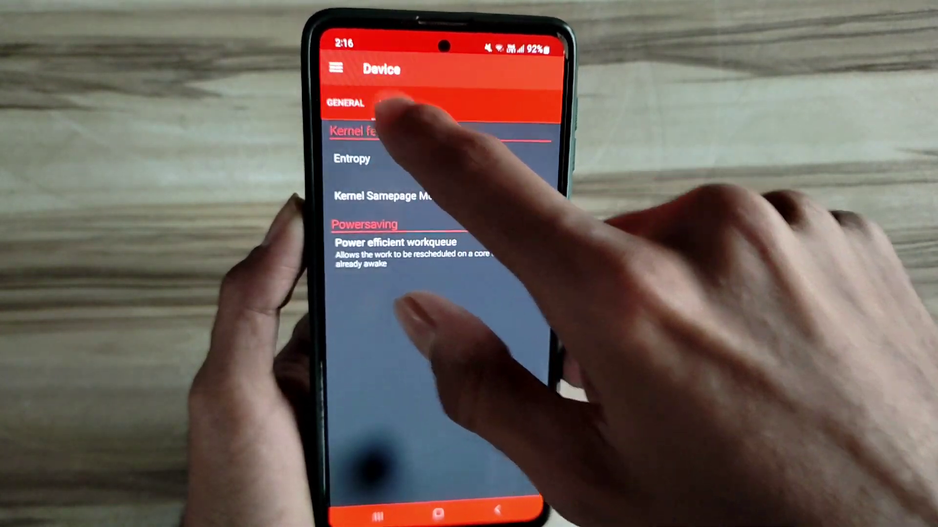
Turn off the power-efficient workqueue and go to the Processor page
click(521, 252)
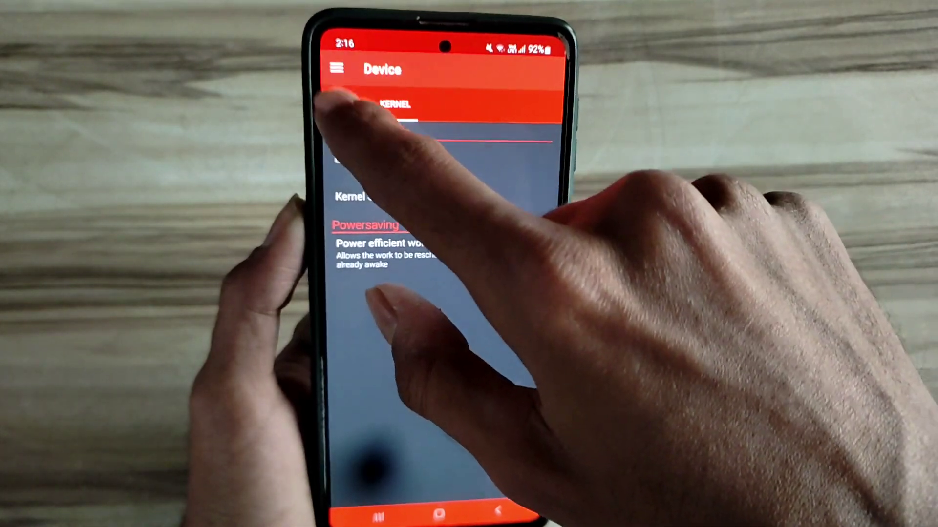
click(342, 103)
click(333, 68)
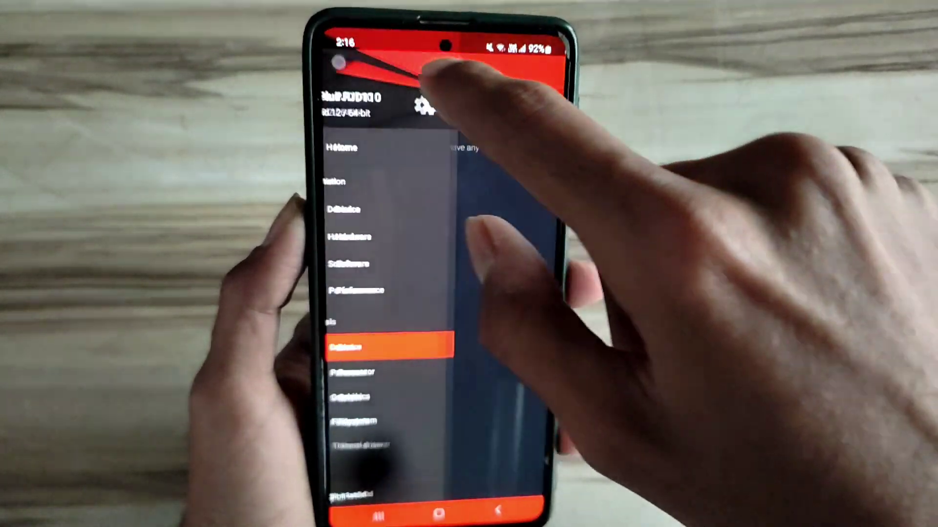
click(399, 372)
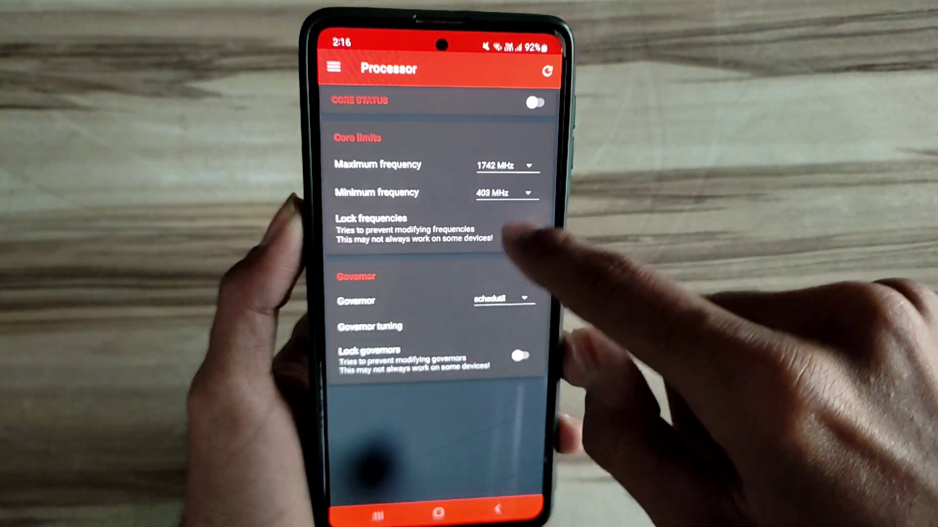
Set the minimum CPU frequency to 1742 MHz and lock the frequencies
click(480, 287)
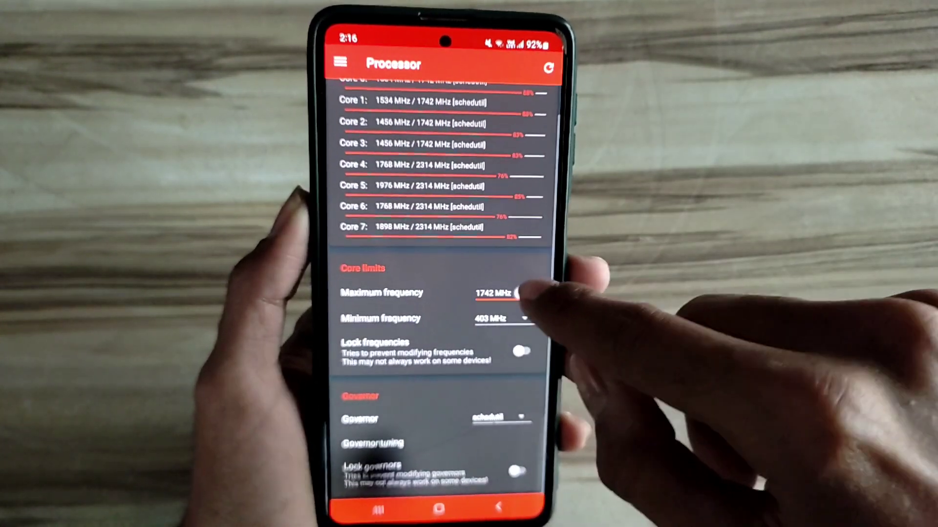
scroll(509, 359, down, 3)
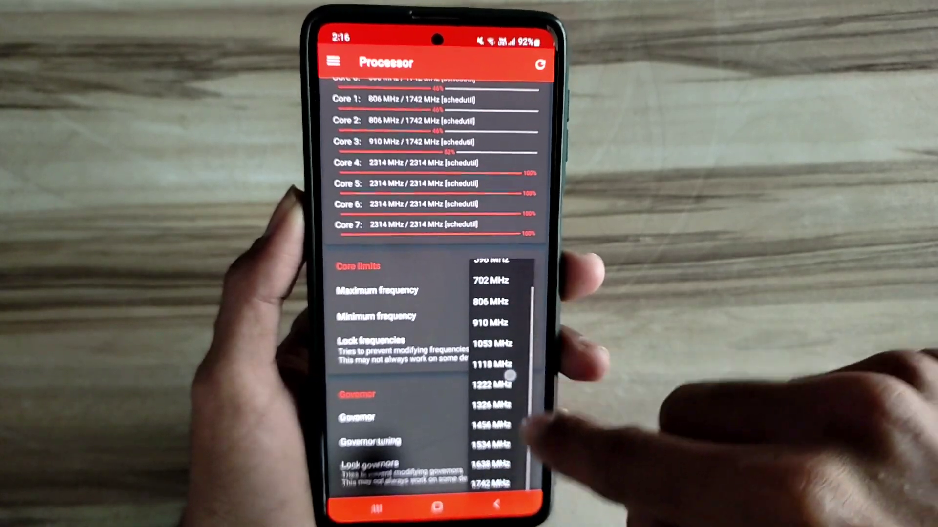
click(535, 279)
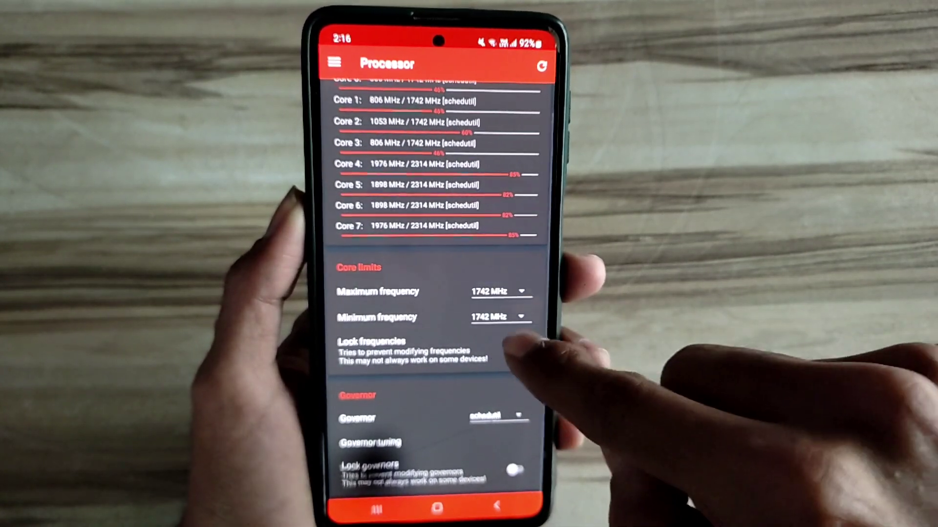
click(507, 287)
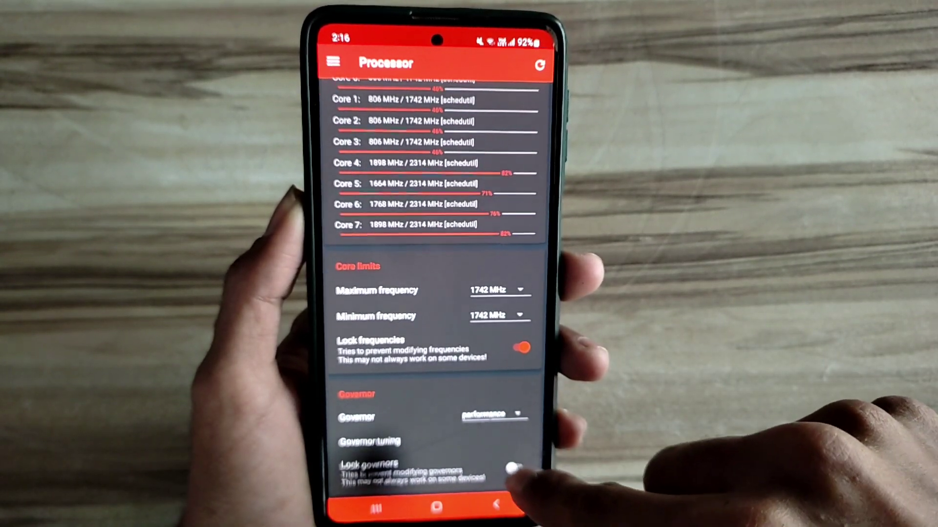
scroll(514, 183, up, 2)
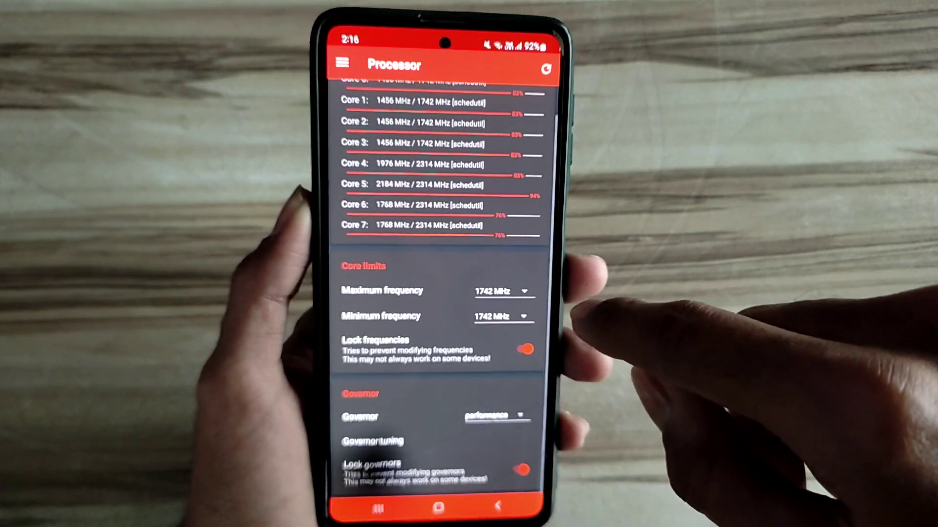
scroll(410, 131, up, 1)
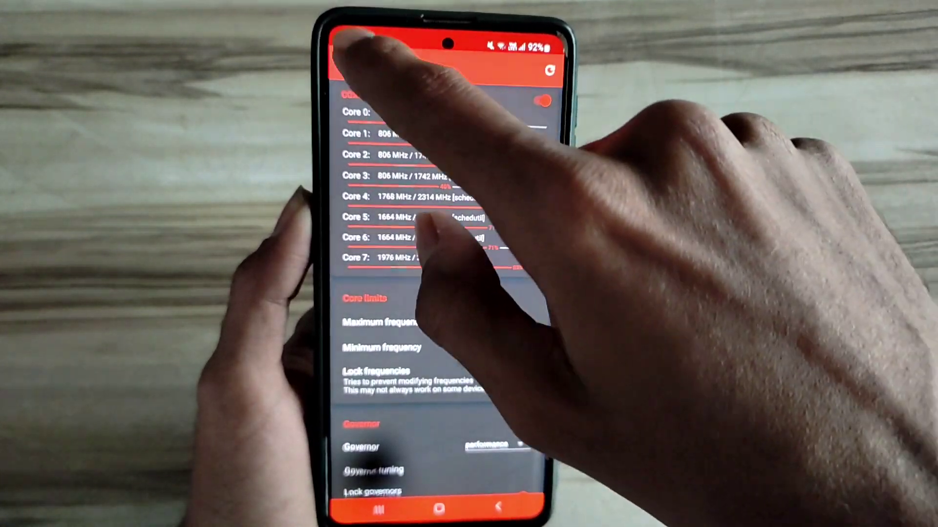
Check the Graphics page, then turn on automatic FStrimming under Filesystem
click(345, 62)
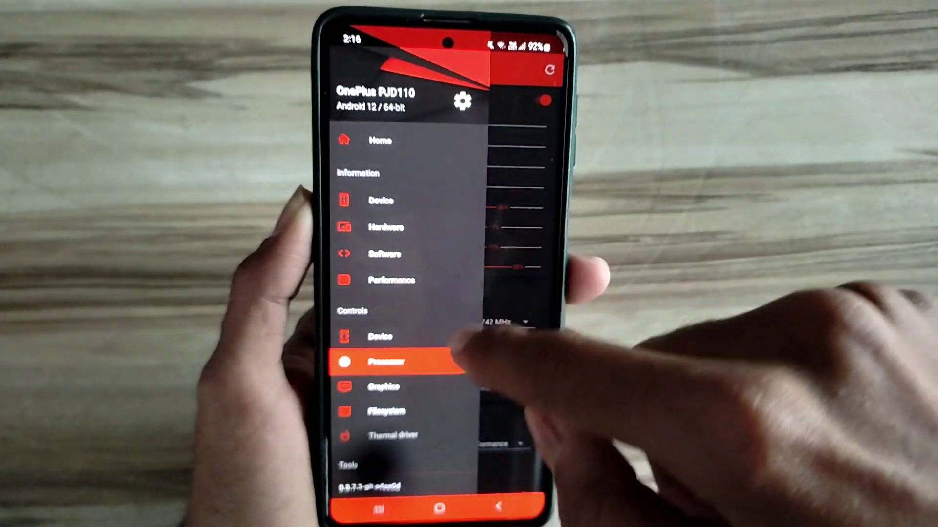
click(505, 364)
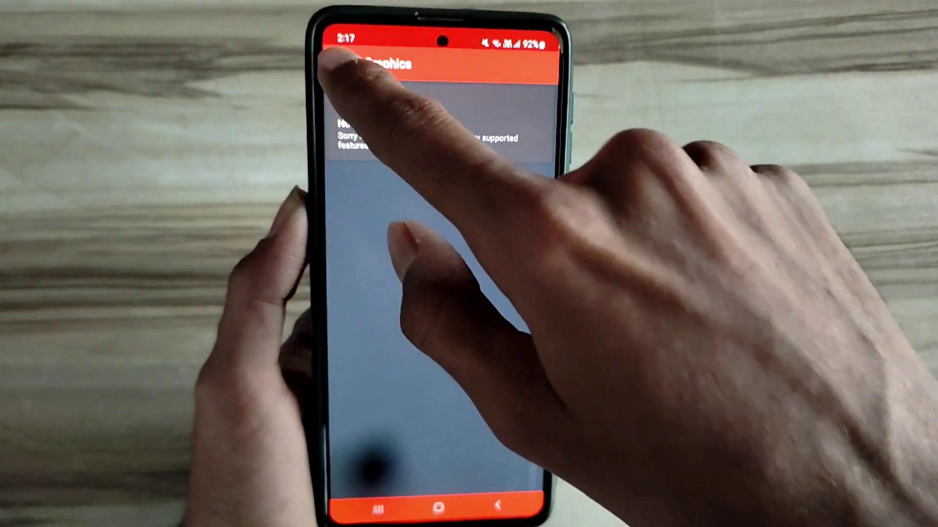
click(336, 61)
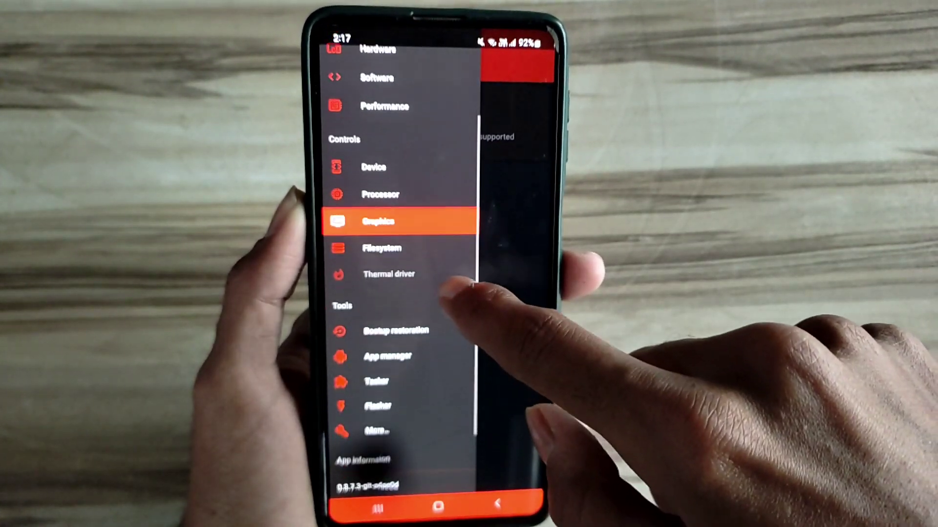
click(425, 220)
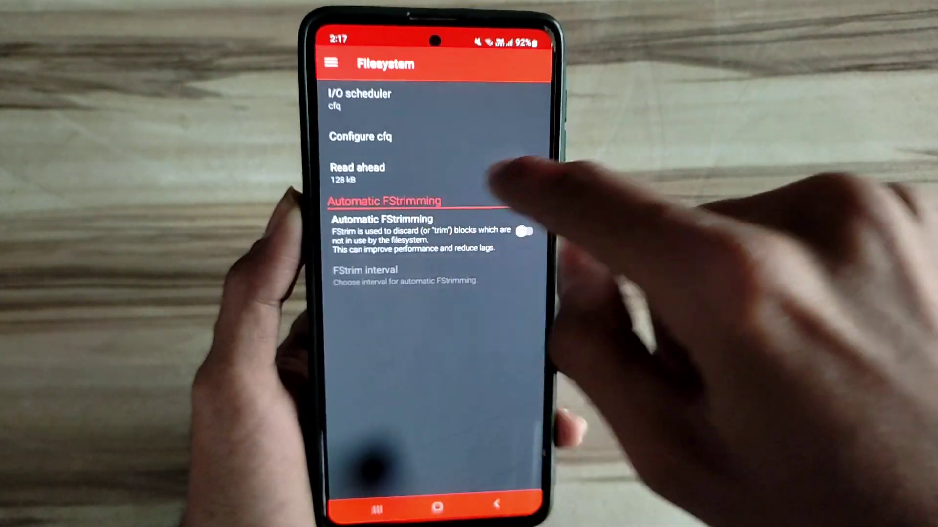
click(525, 231)
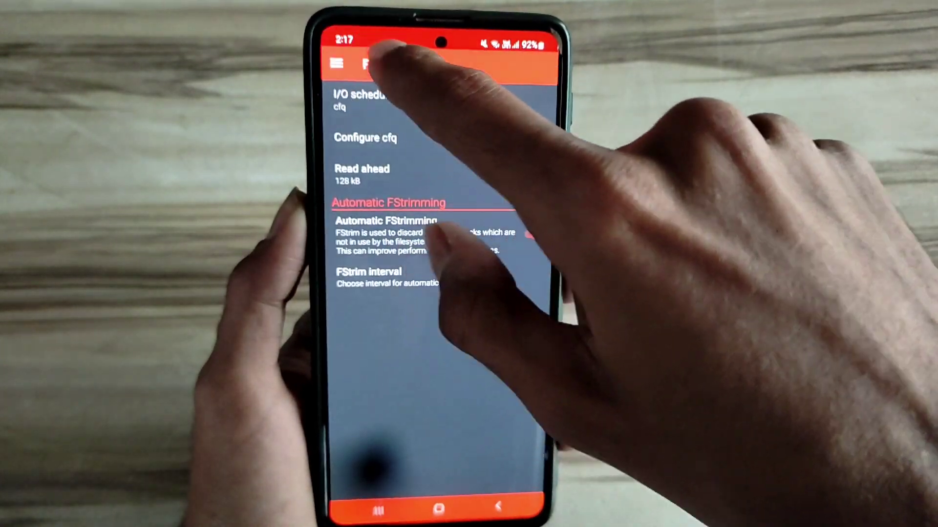
Keep noop as the I/O scheduler and set read-ahead to 8192 kB
click(364, 98)
click(391, 271)
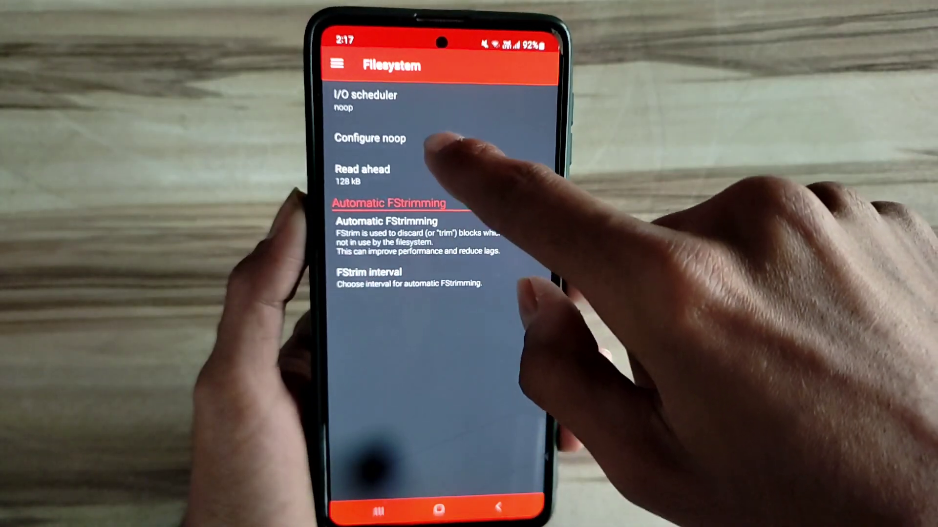
click(410, 139)
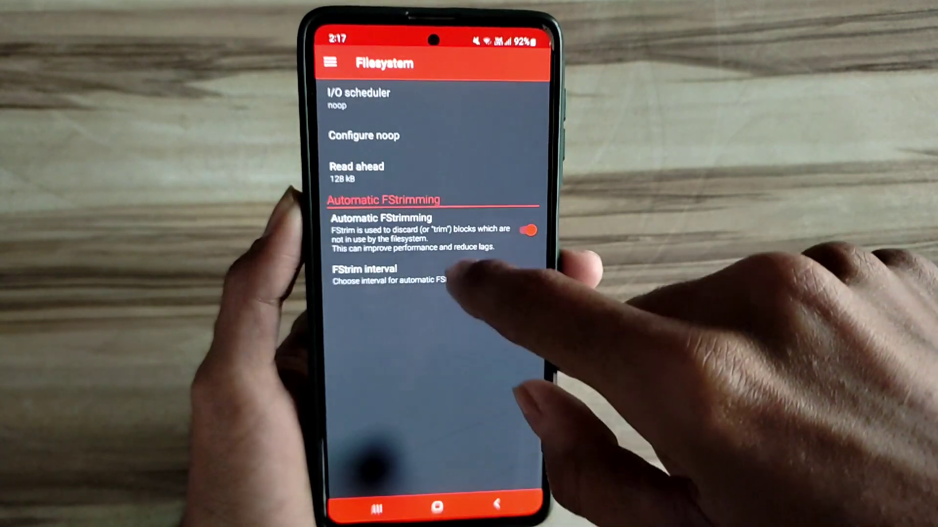
click(359, 172)
click(388, 371)
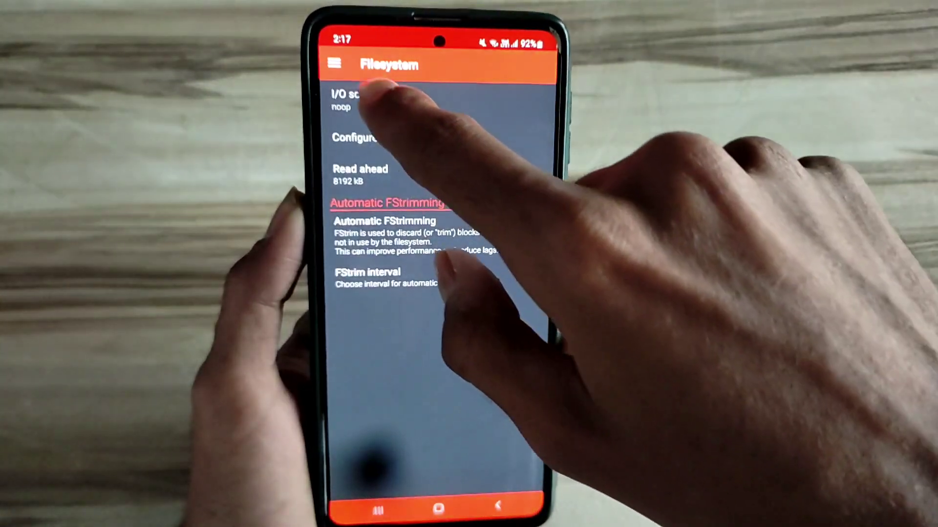
click(332, 64)
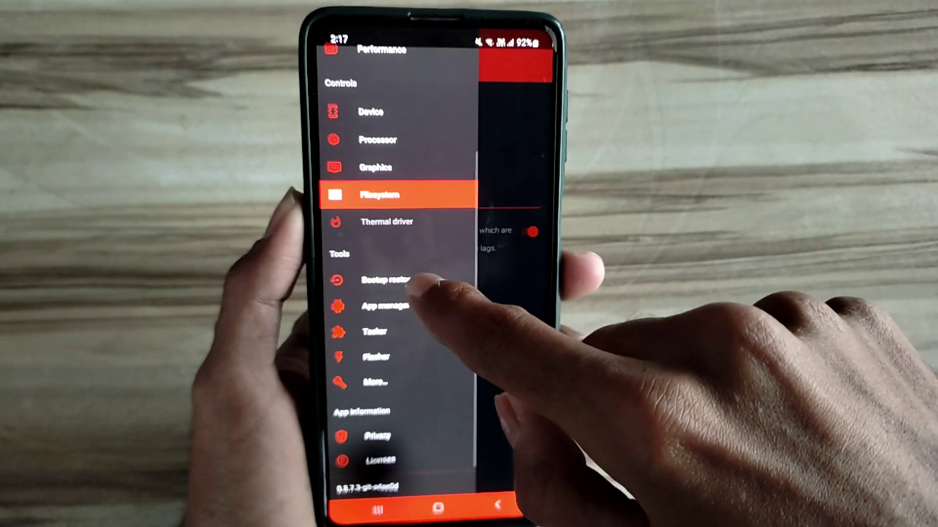
Browse the Tasker and Flasher sections of Kernel Adiutor
click(396, 332)
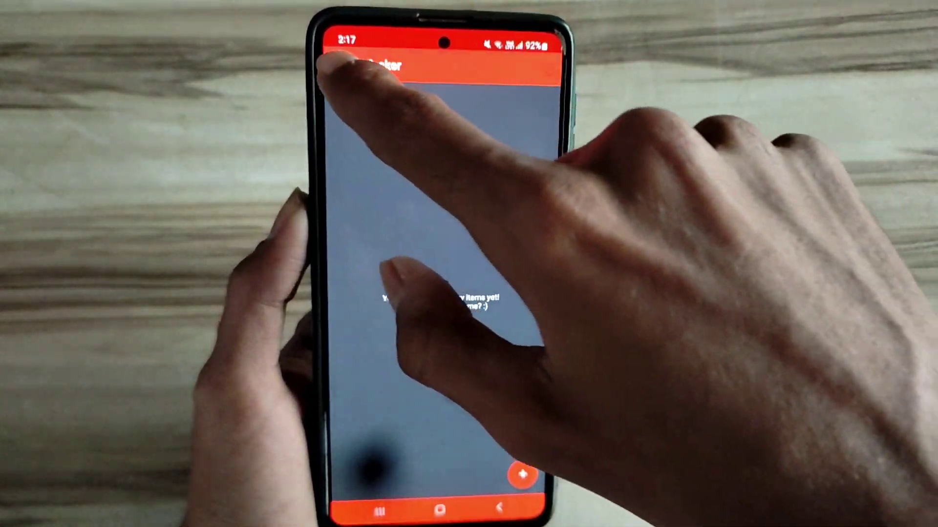
click(334, 65)
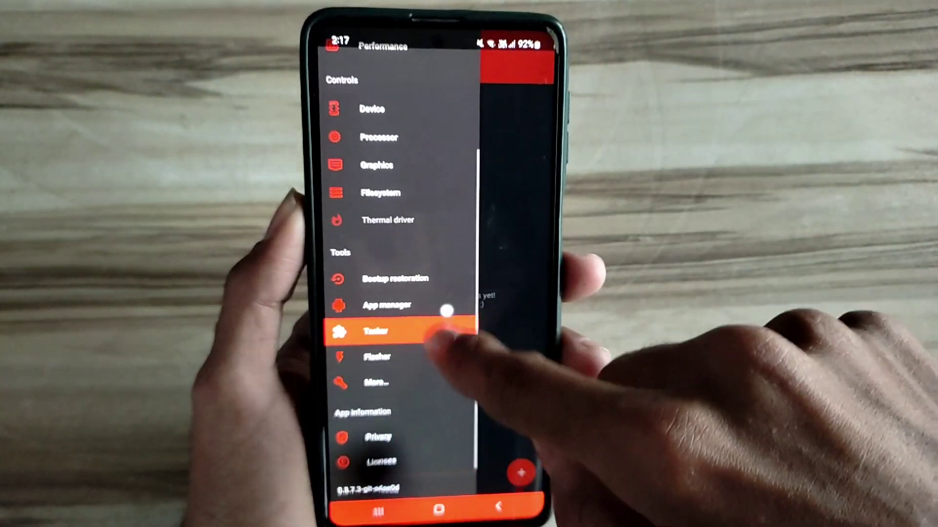
scroll(410, 330, up, 5)
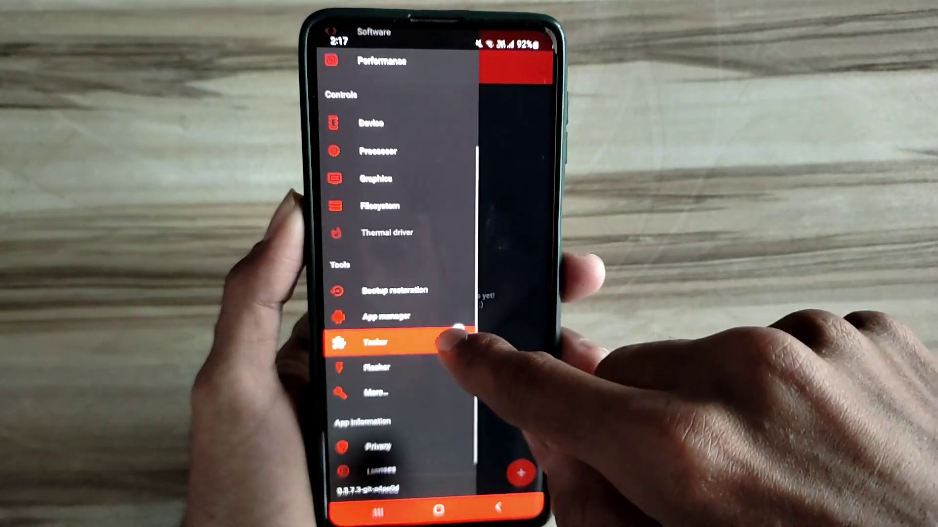
click(411, 371)
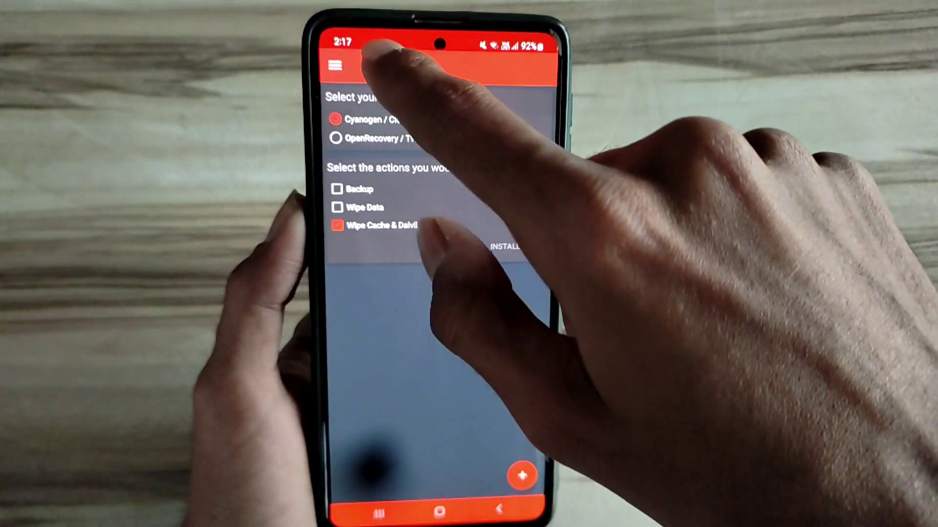
click(337, 68)
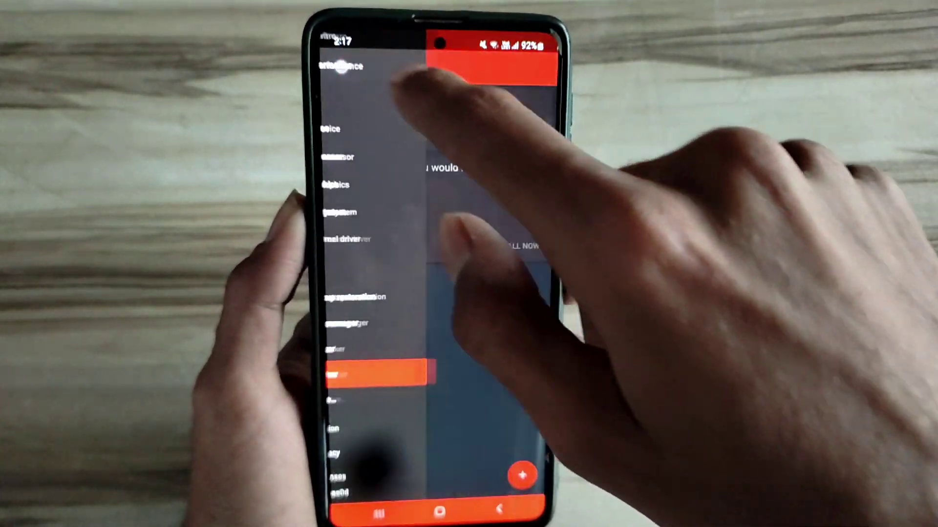
scroll(425, 399, up, 3)
Browse the Hardware information section and scroll through its details
click(395, 230)
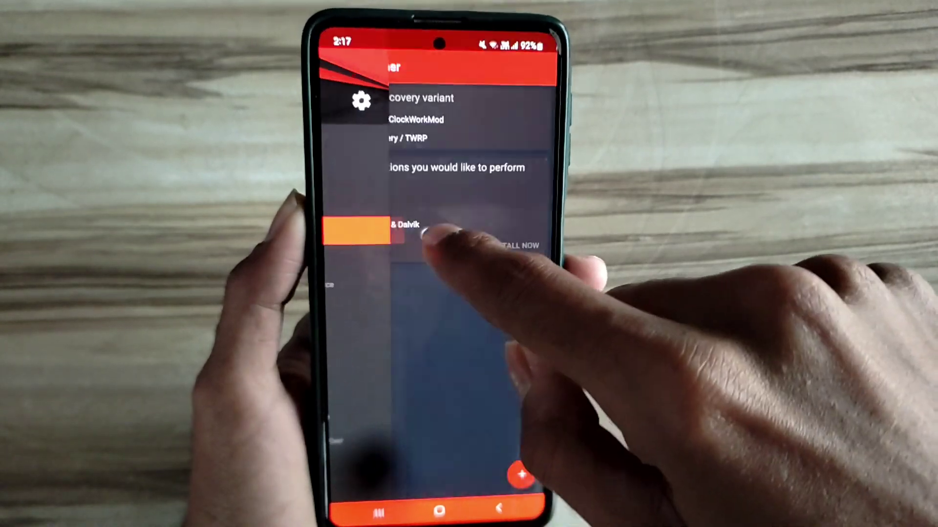
click(338, 65)
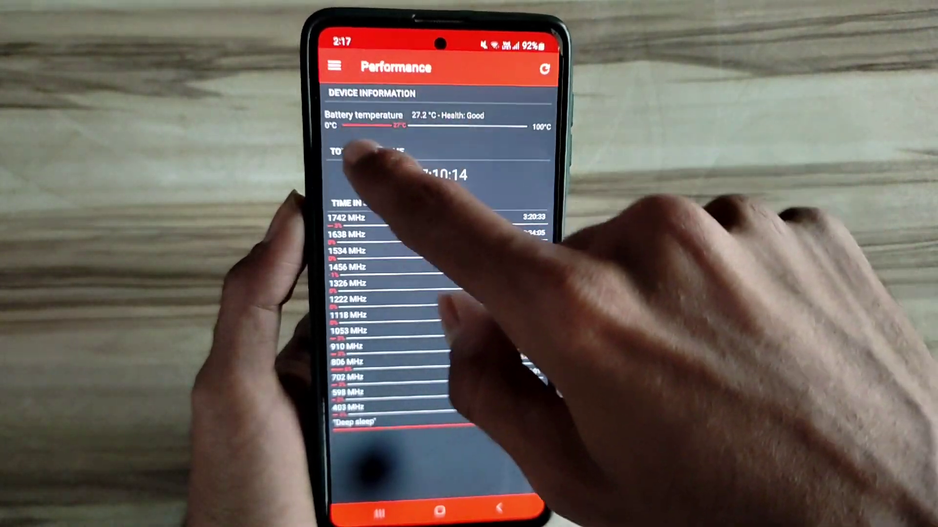
drag(493, 160, 486, 189)
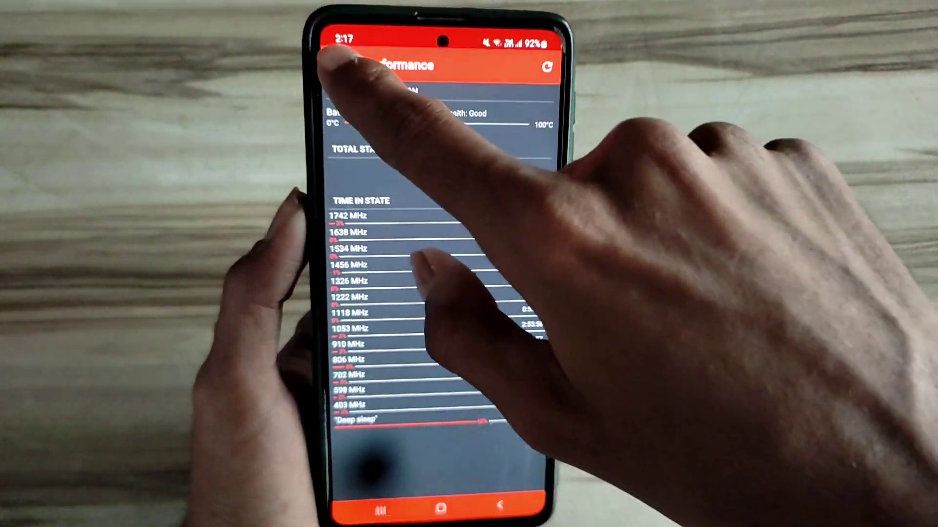
click(327, 66)
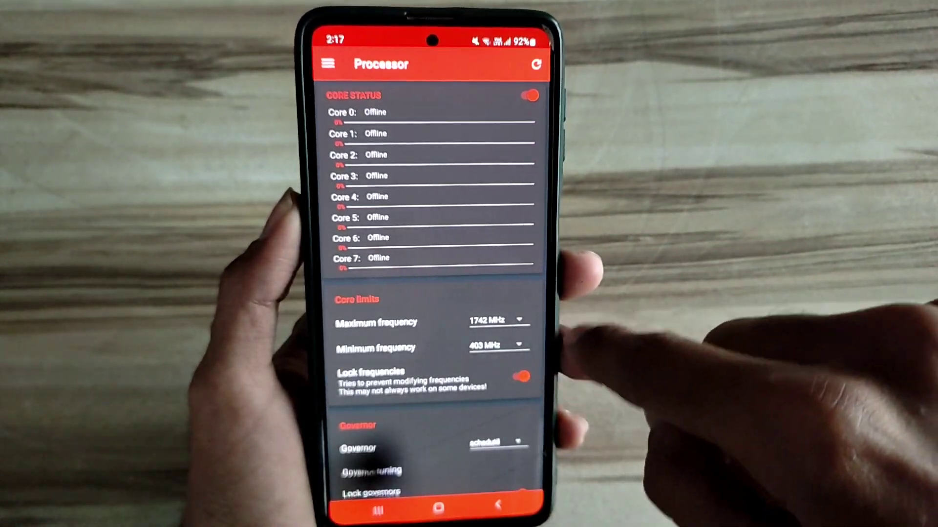
drag(505, 337, 503, 305)
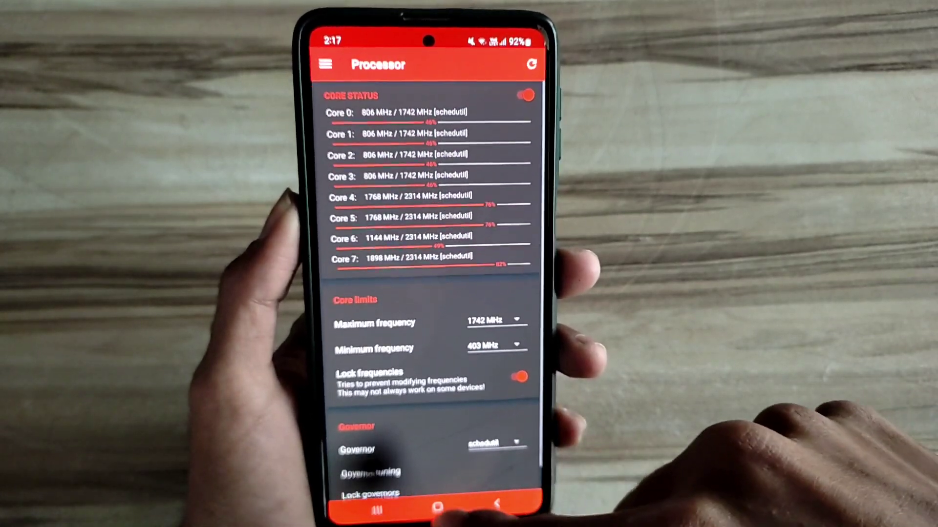
Launch SetEdit from the home screen and add the system setting ro.sys.touch
click(440, 507)
drag(461, 388, 460, 220)
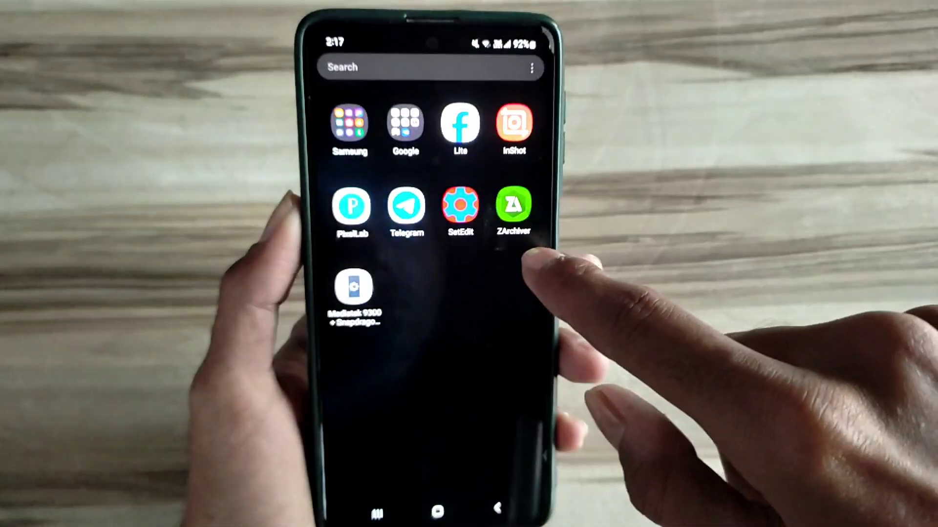
click(458, 205)
click(428, 137)
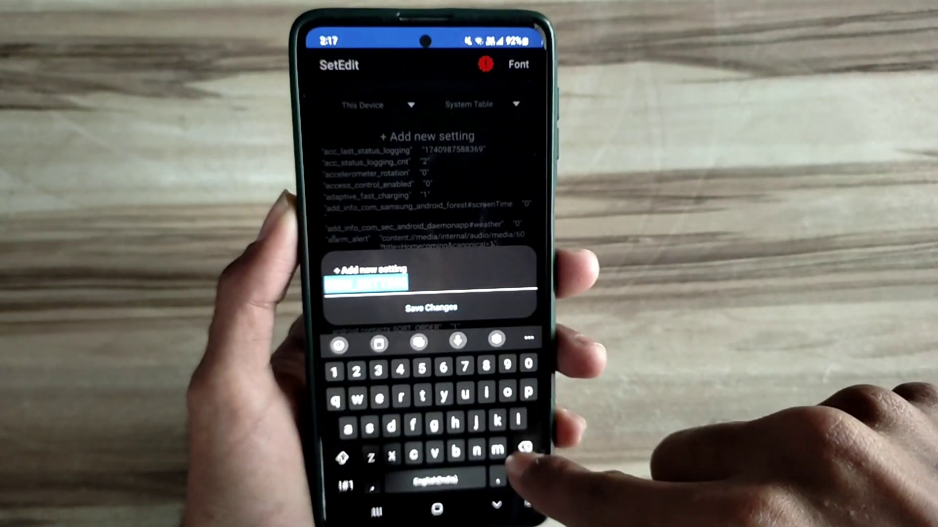
text(ouc)
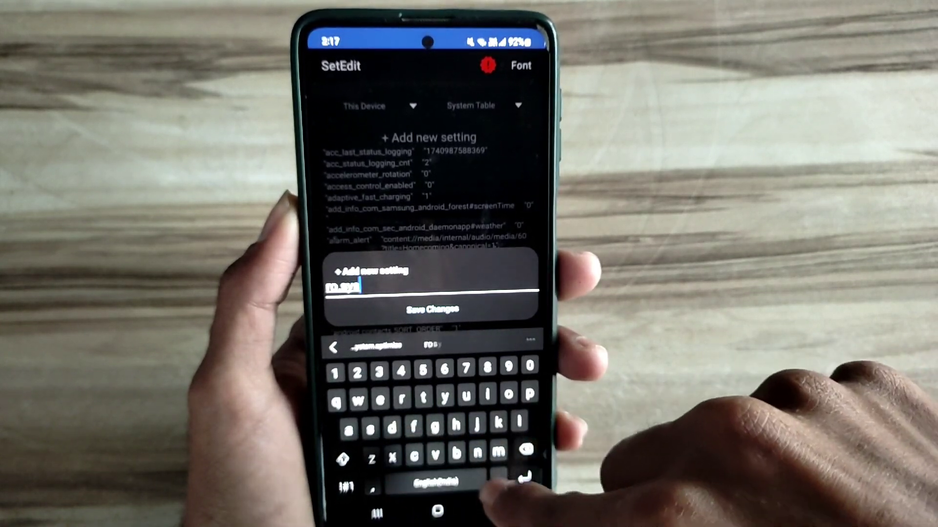
text(h)
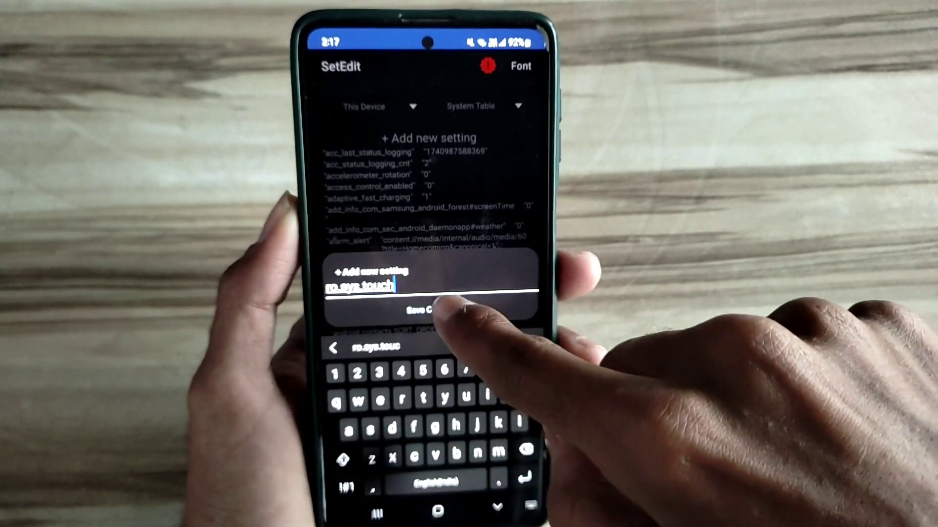
click(433, 309)
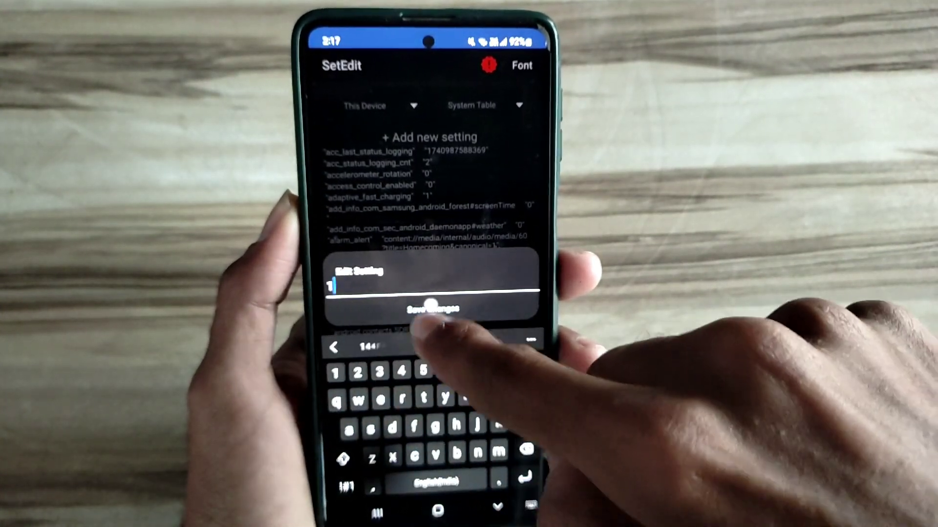